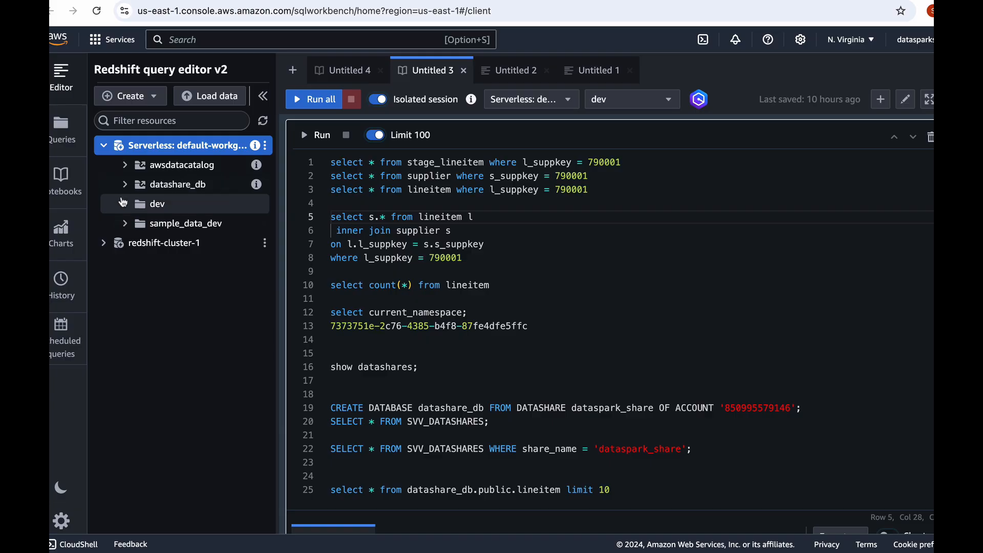
Expand the public schema of the dev database and run the "show datashares;" query
left_click(125, 204)
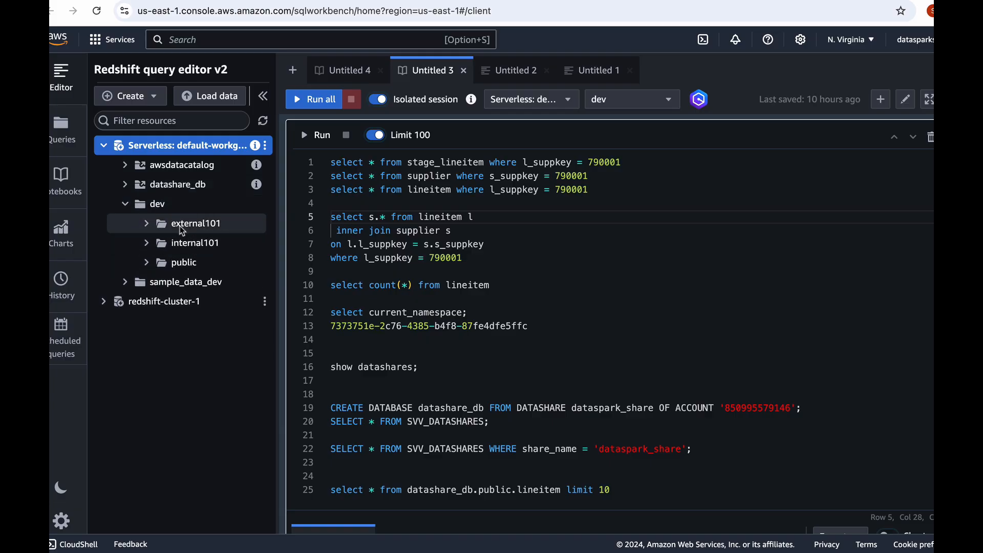
left_click(147, 263)
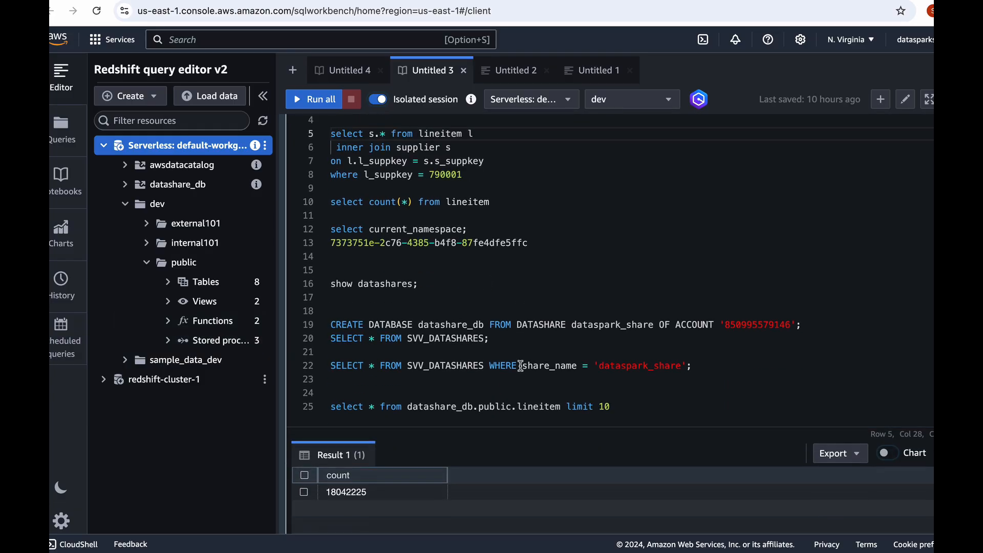
left_click_drag(432, 282, 319, 283)
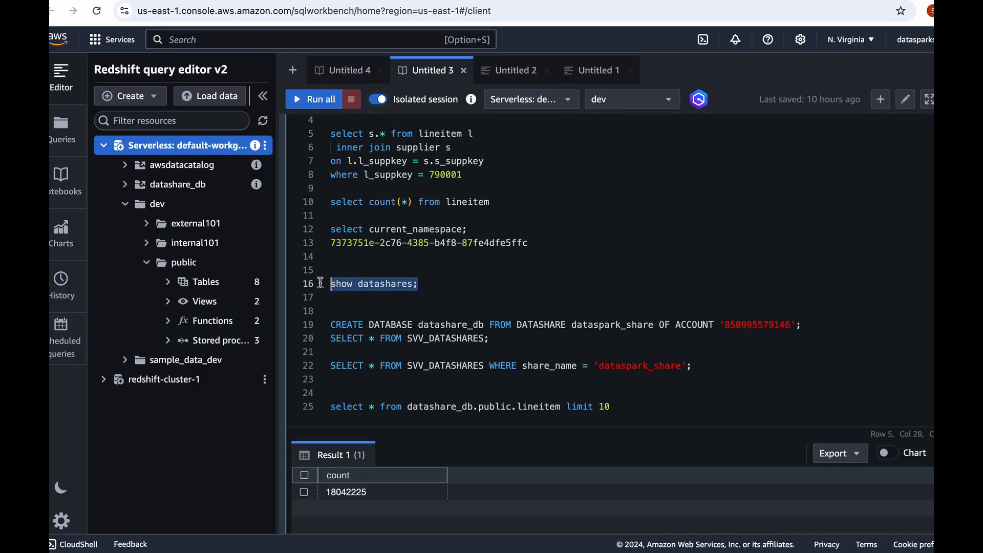
left_click(315, 102)
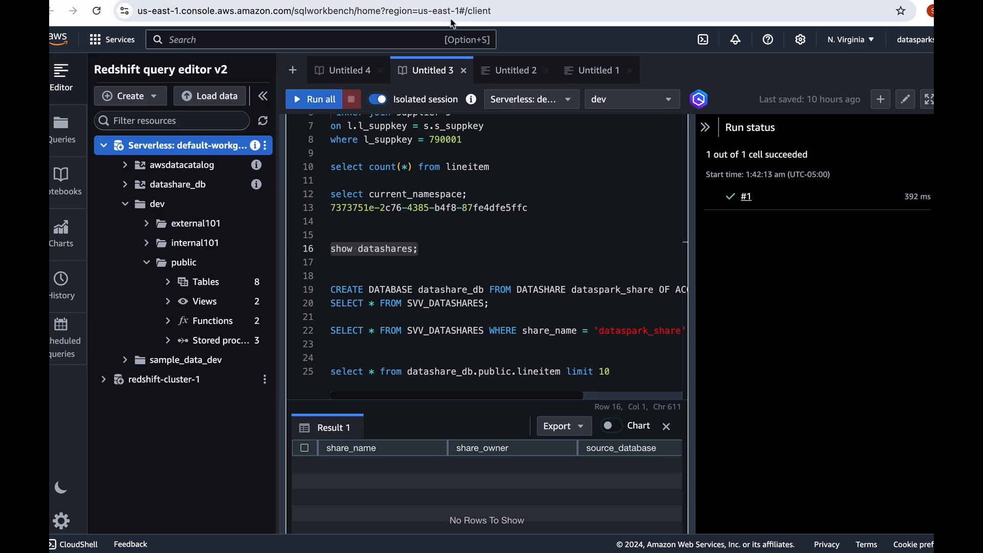
Switch to the Amazon Redshift console, open the Serverless Datashares page and check the datashares created in my account
left_click(451, 1)
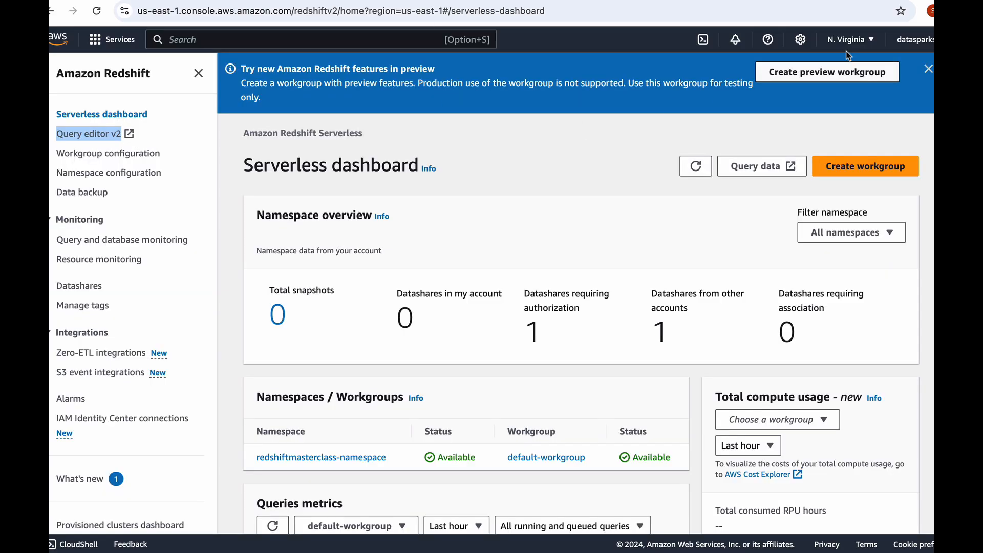
left_click(98, 74)
left_click(96, 115)
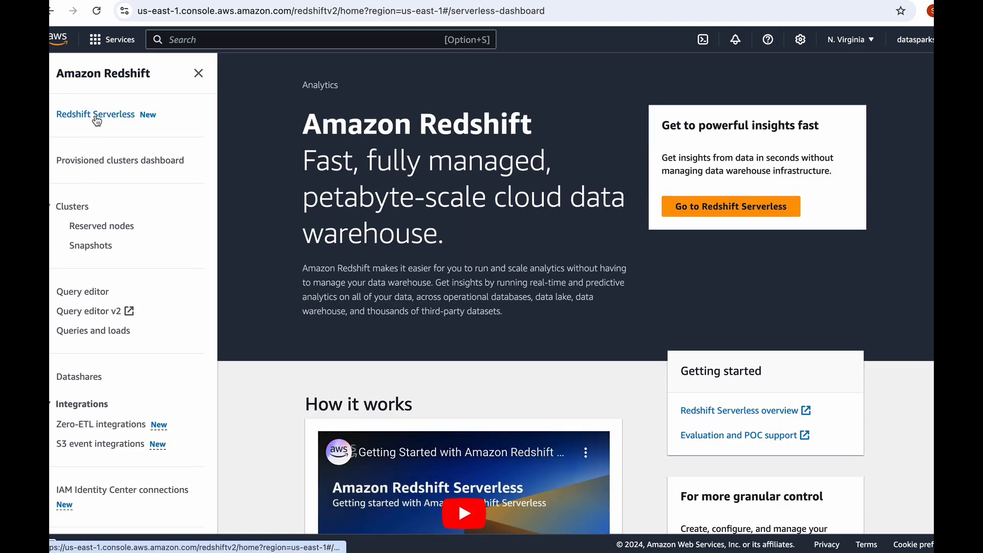
scroll(114, 219, "down", 2)
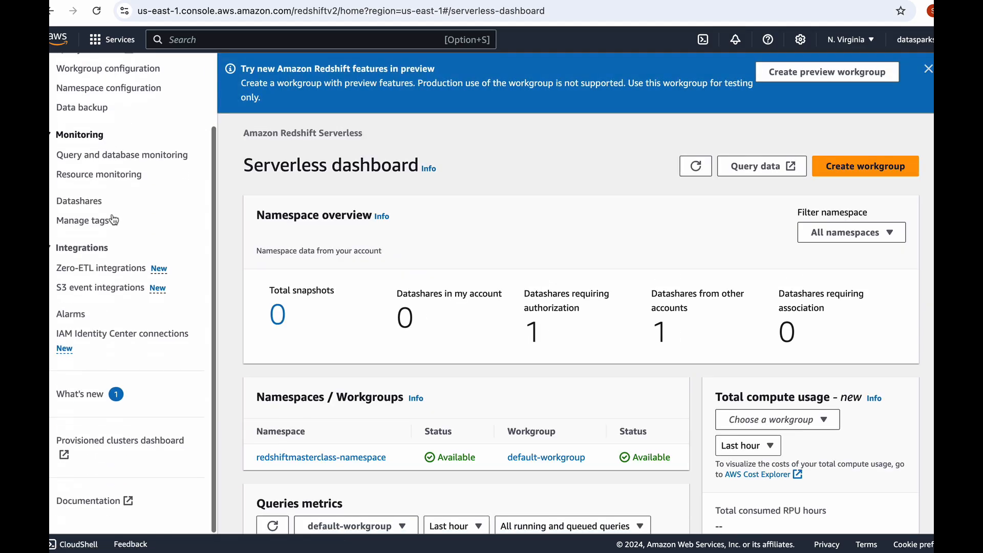
left_click(77, 201)
scroll(414, 315, "down", 3)
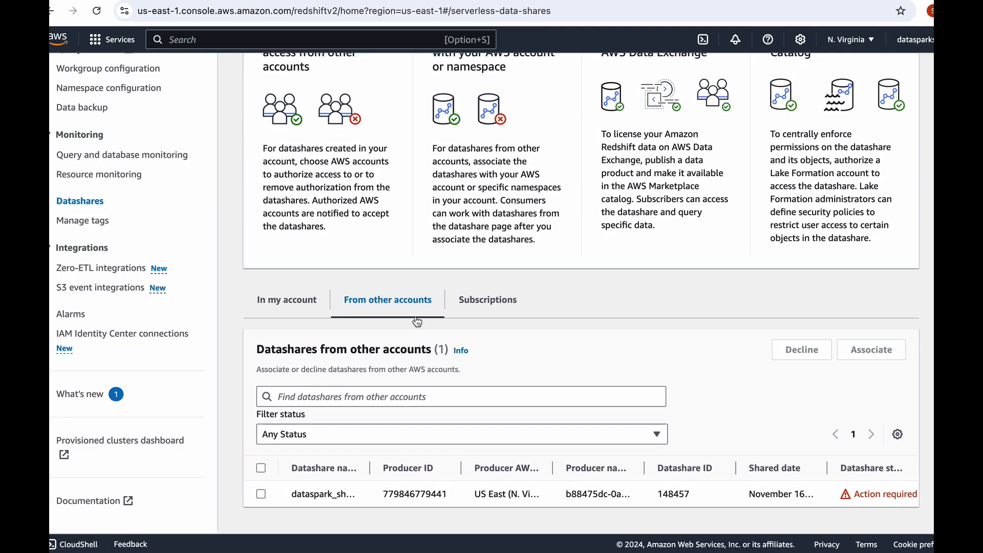
left_click(285, 304)
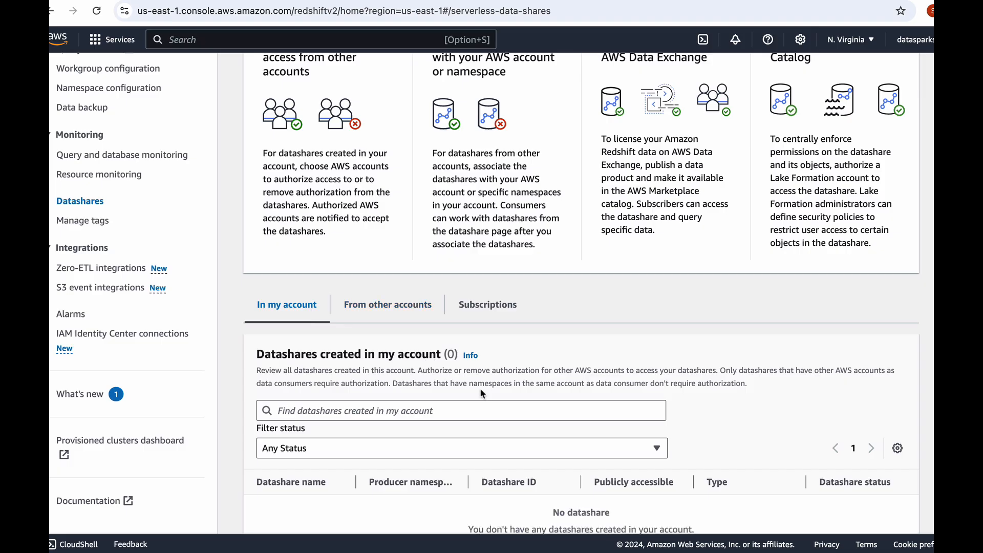
scroll(373, 263, "down", 1)
Associate the dataspark_share datashare from other accounts with the entire AWS account, with read-only permissions
left_click(373, 263)
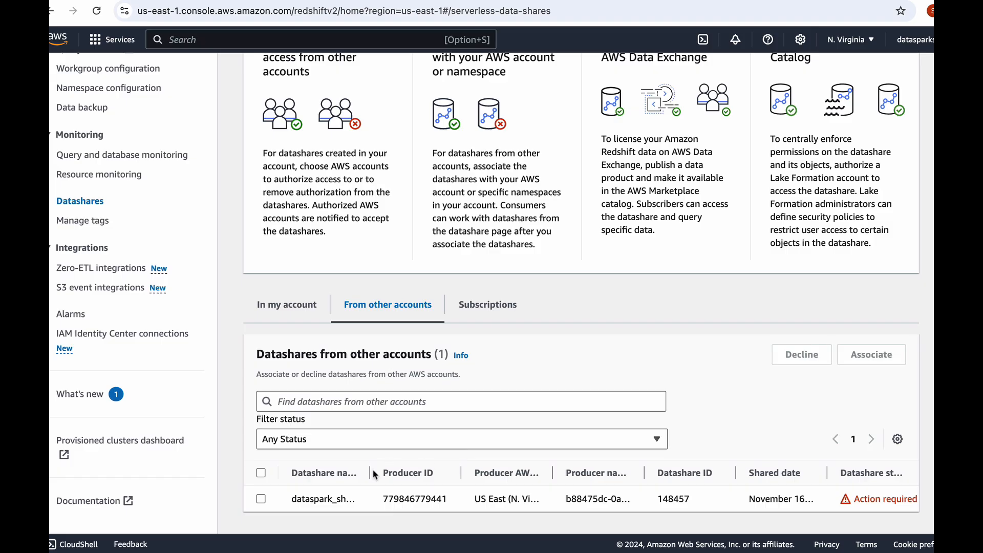
left_click(261, 499)
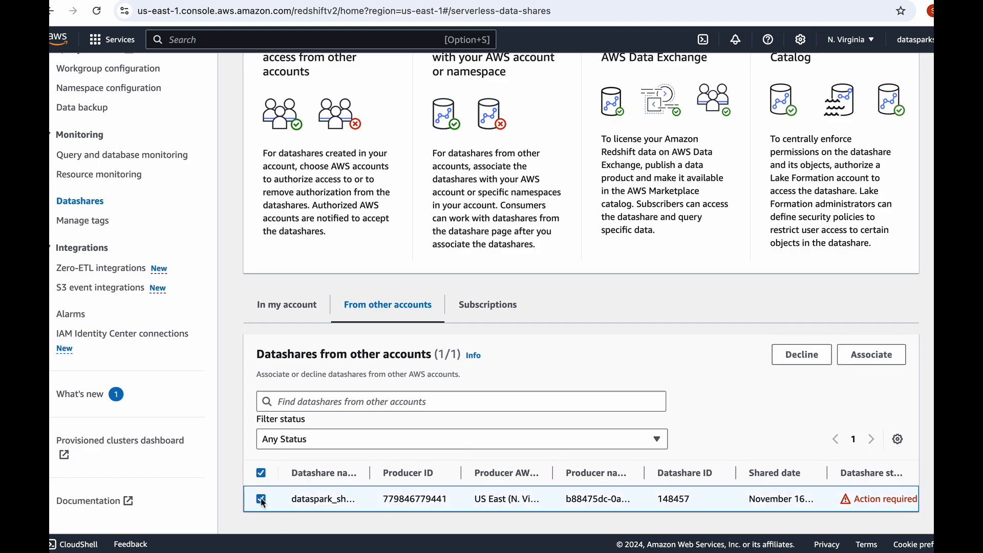
left_click(861, 365)
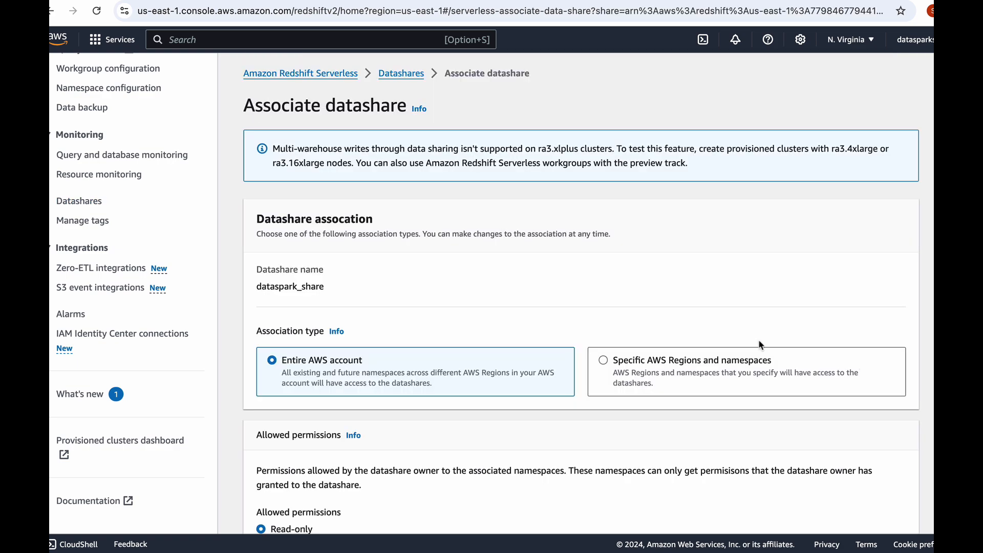
scroll(666, 310, "down", 3)
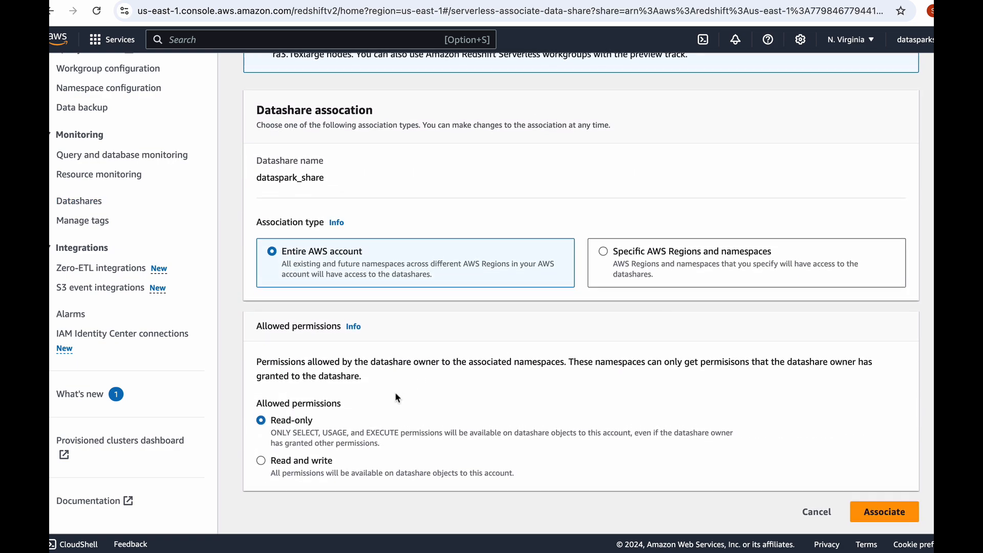
left_click(885, 513)
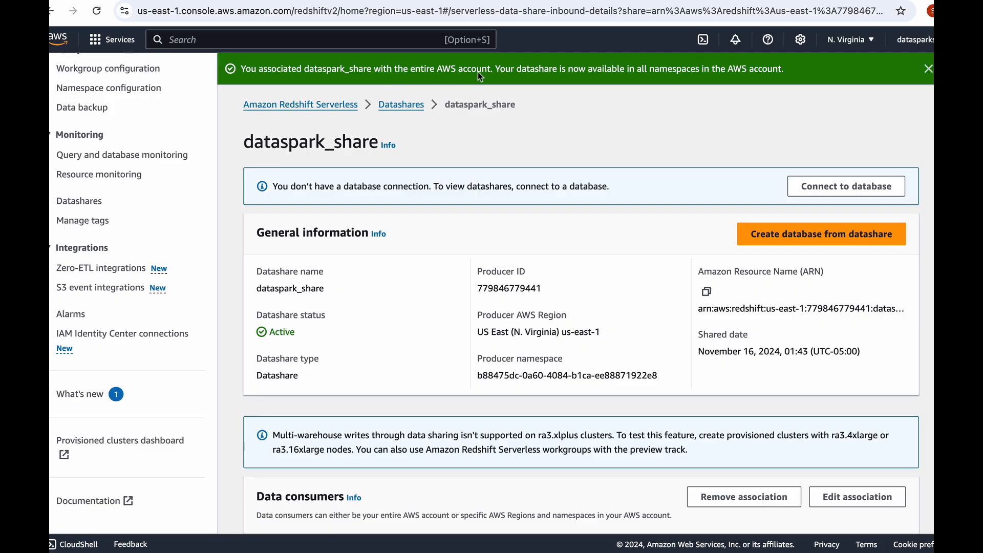
Return to the query editor, rerun only the "show datashares;" statement and collapse the run status details
left_click(481, 1)
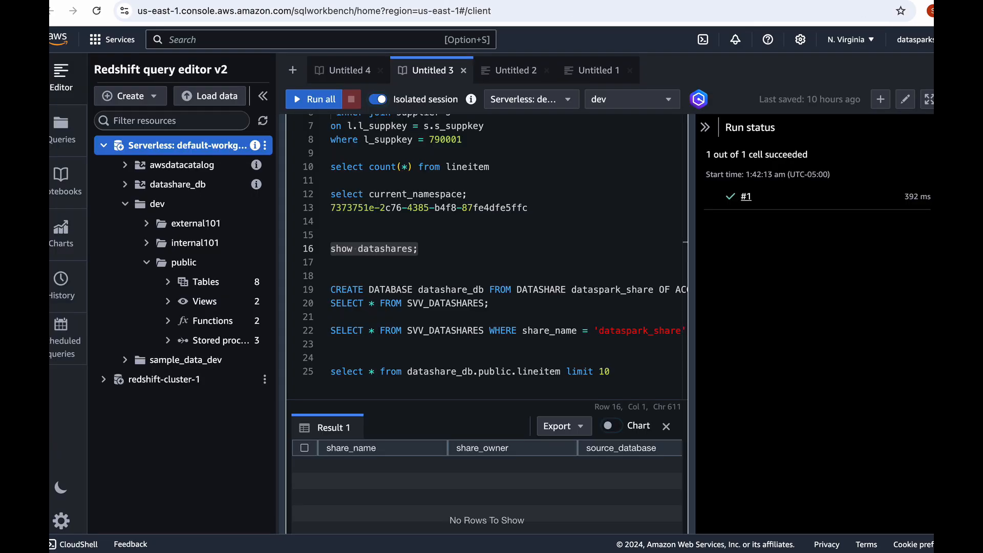
left_click(439, 250)
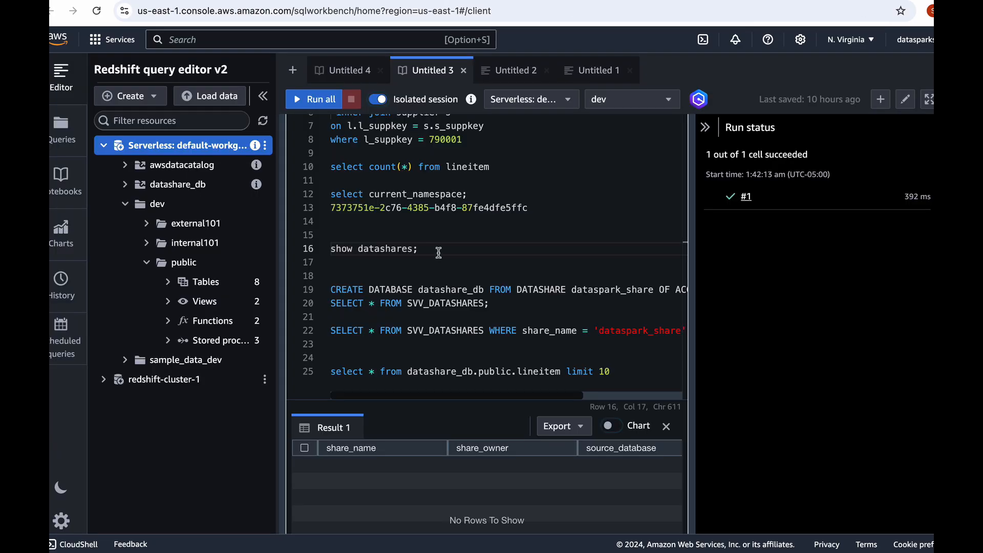
left_click_drag(437, 250, 318, 247)
scroll(344, 212, "up", 3)
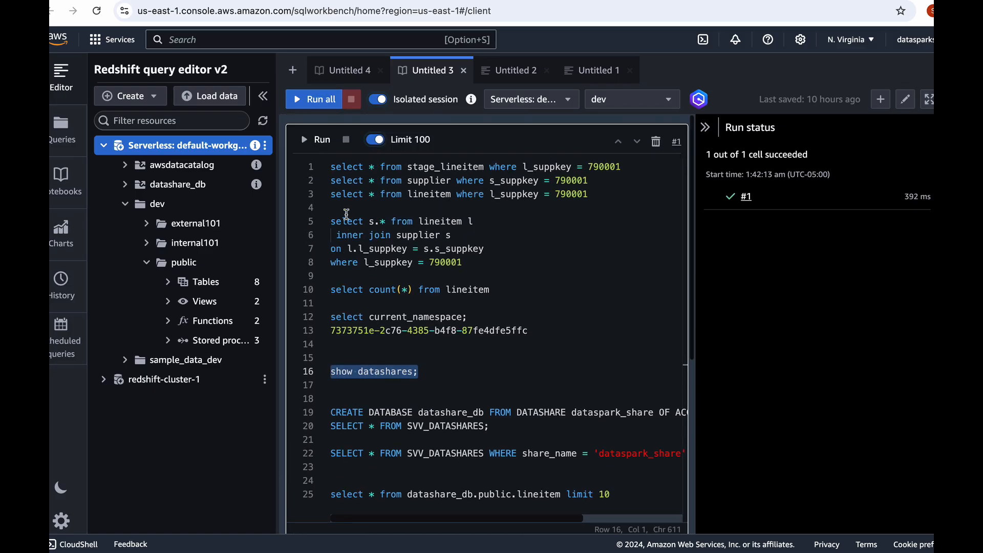
left_click(322, 139)
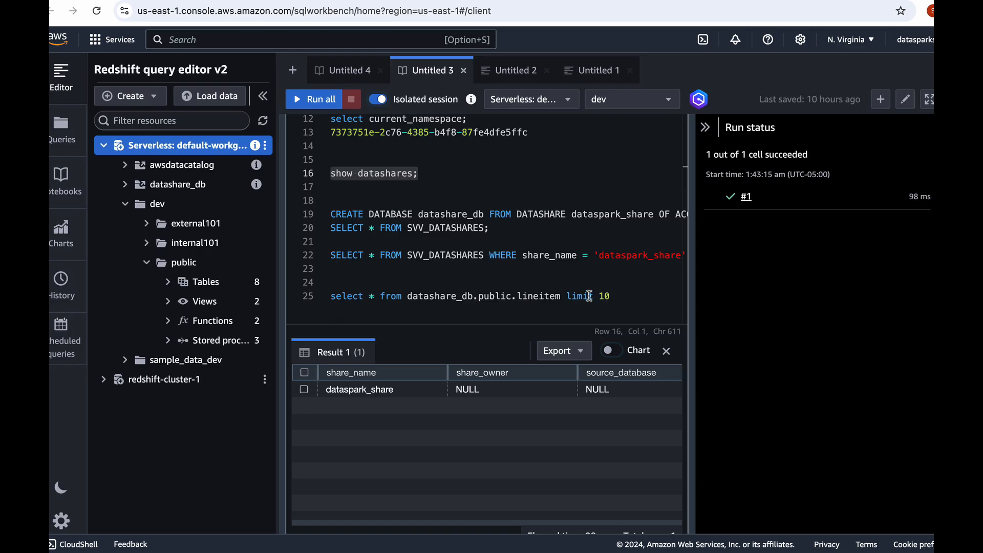
left_click(706, 127)
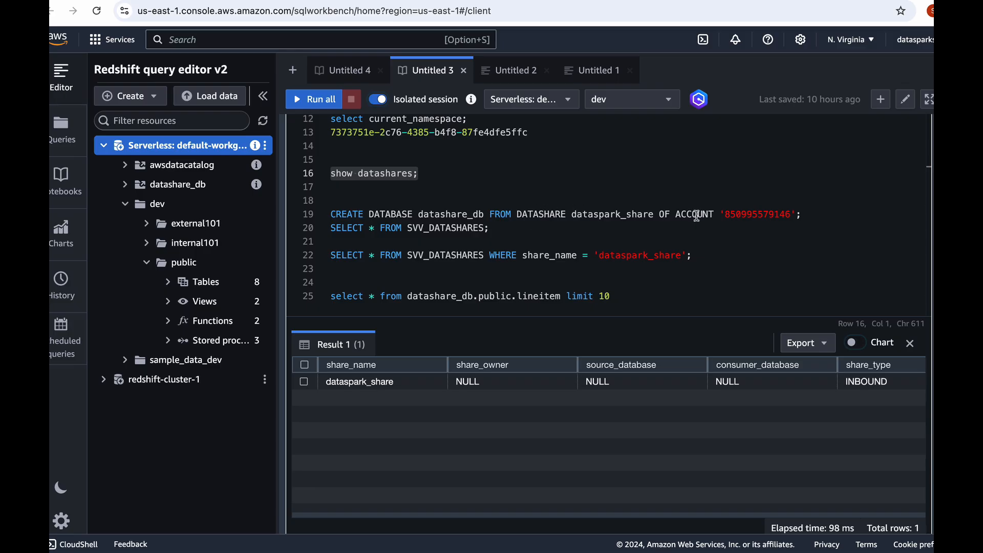
Create a database named datashare_db from the dataspark_share datashare in redshiftmasterclass-namespace
left_click(441, 1)
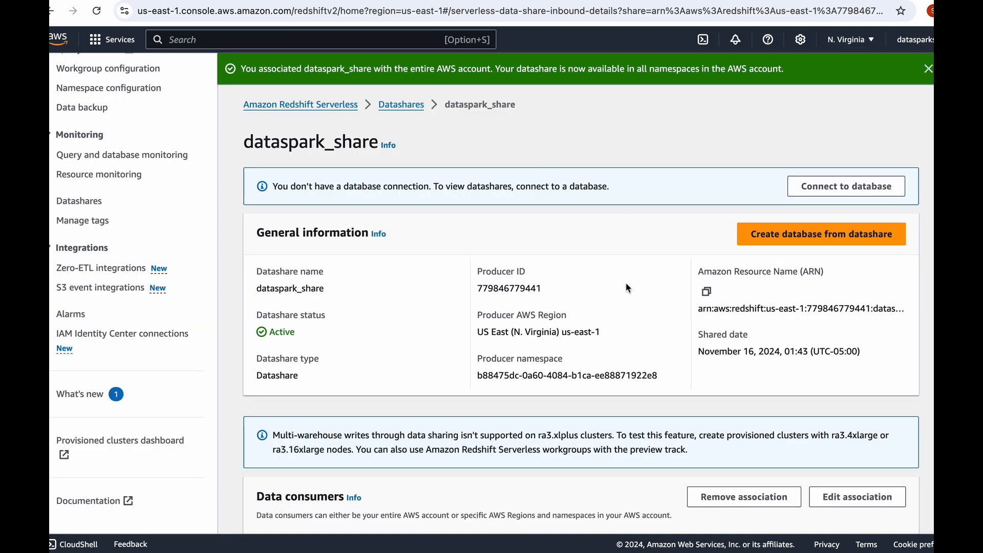
scroll(625, 281, "down", 2)
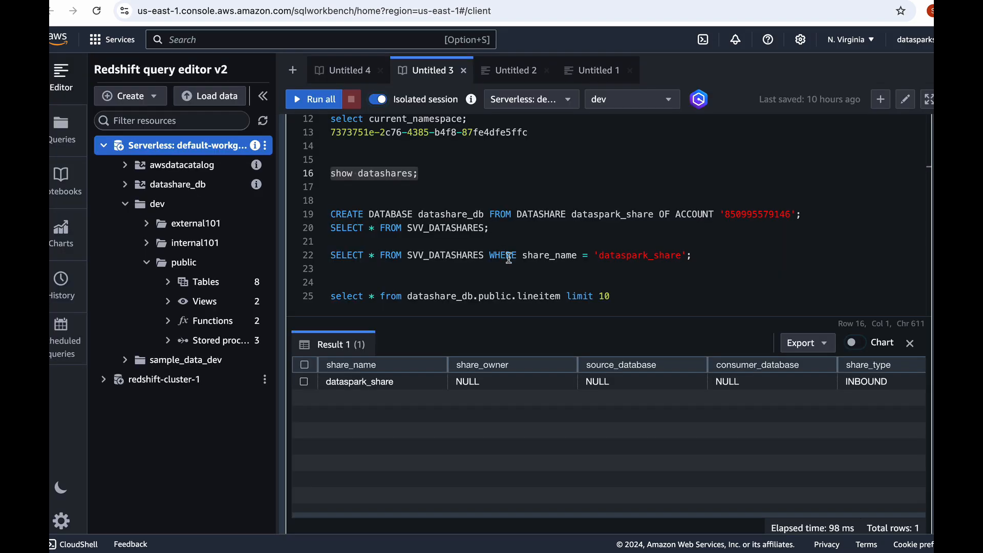
double_click(438, 214)
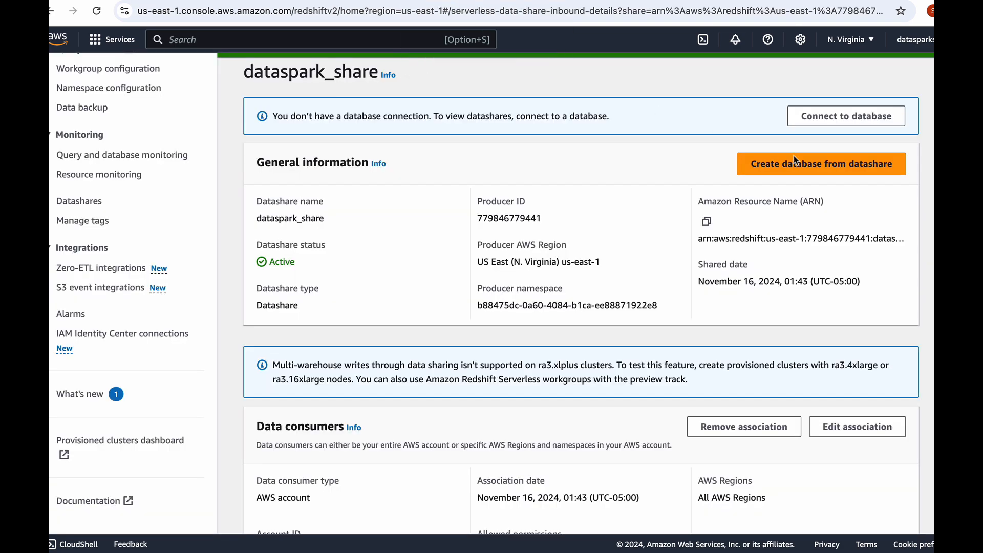
left_click(811, 166)
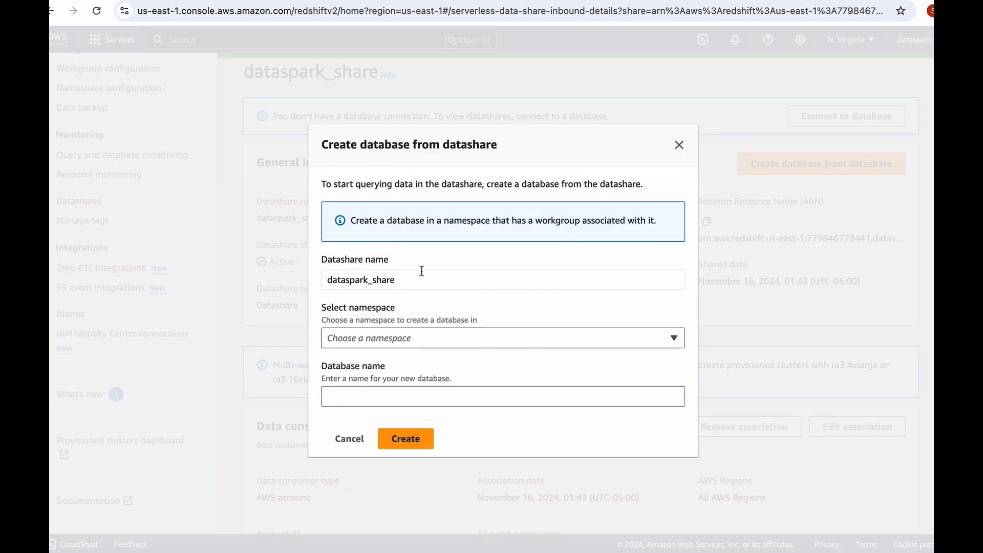
left_click(403, 337)
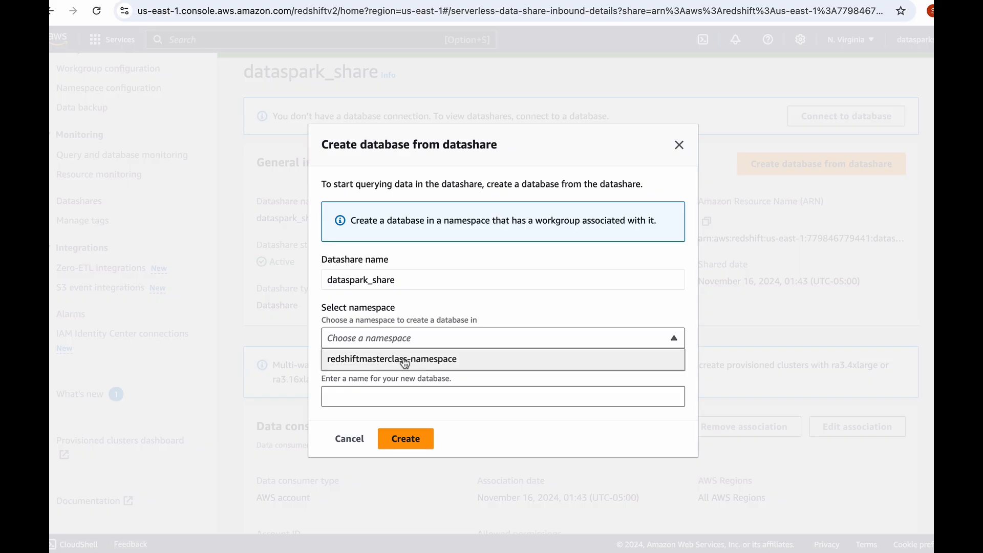
left_click(404, 359)
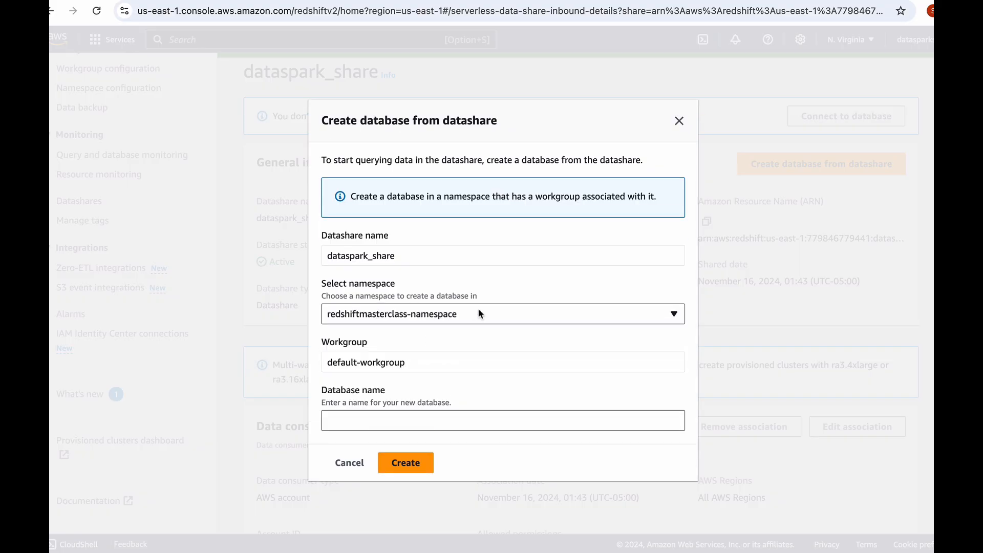
left_click(444, 416)
type("datashare_db")
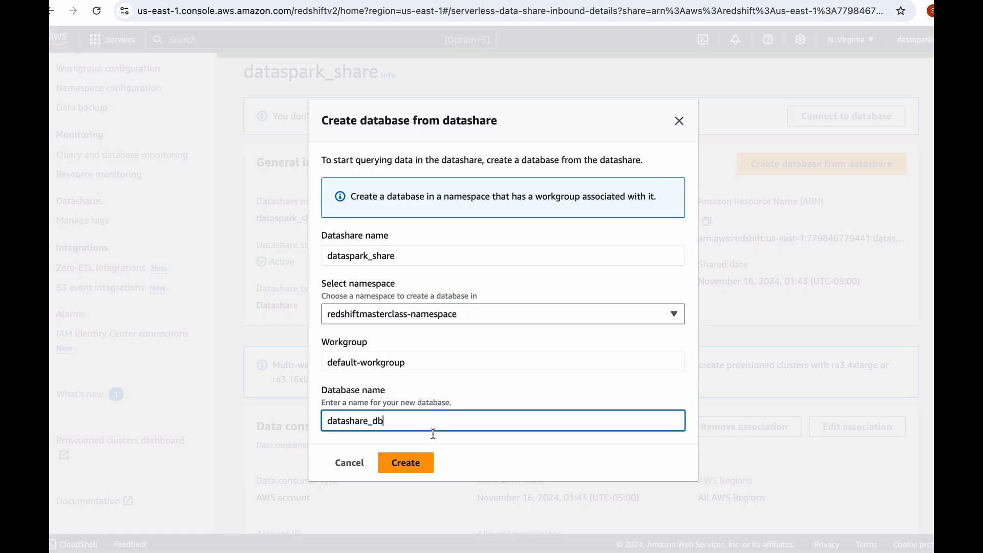
left_click(410, 463)
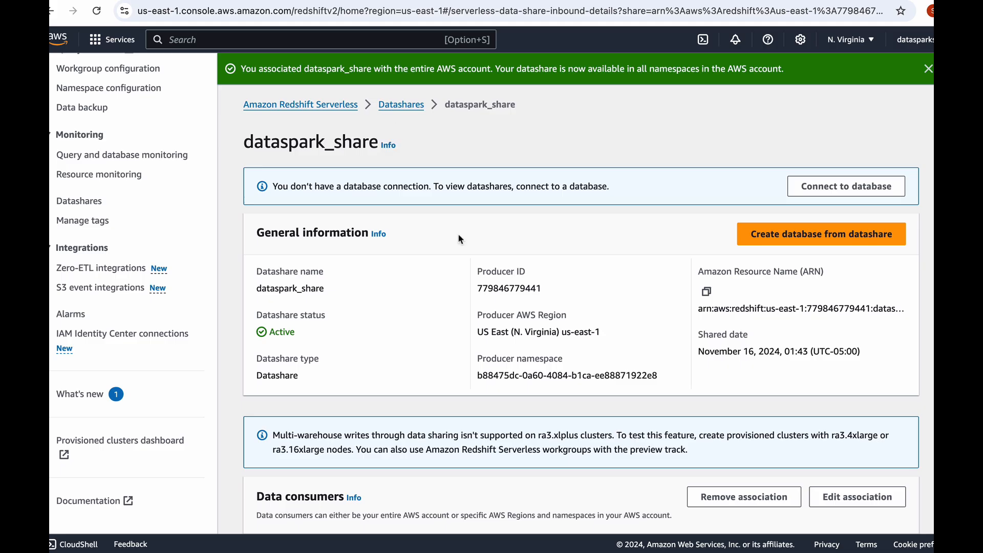
Review the dataspark_share details, including its data consumers and the multi-warehouse writes note, and dismiss the notification
scroll(457, 233, "down", 4)
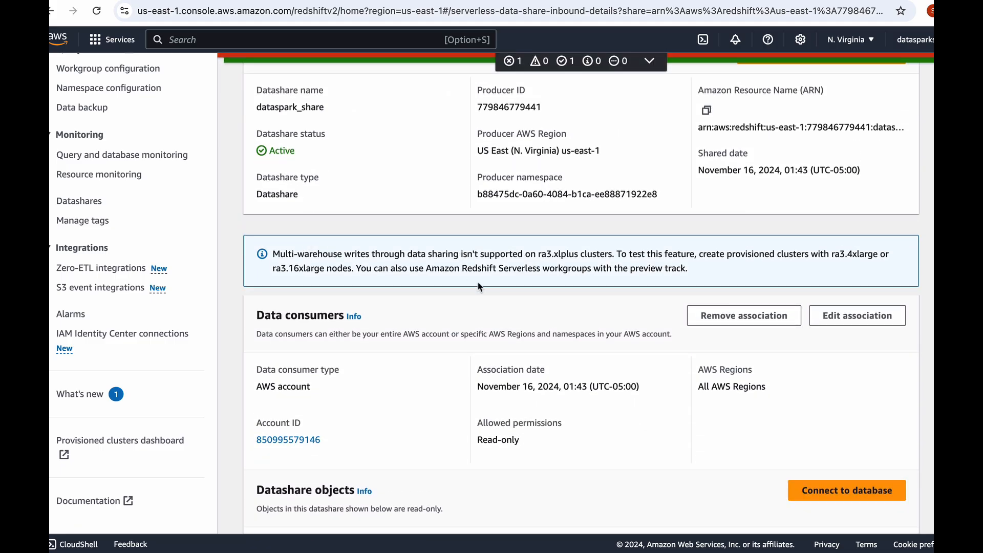
left_click_drag(500, 253, 686, 247)
scroll(687, 247, "up", 5)
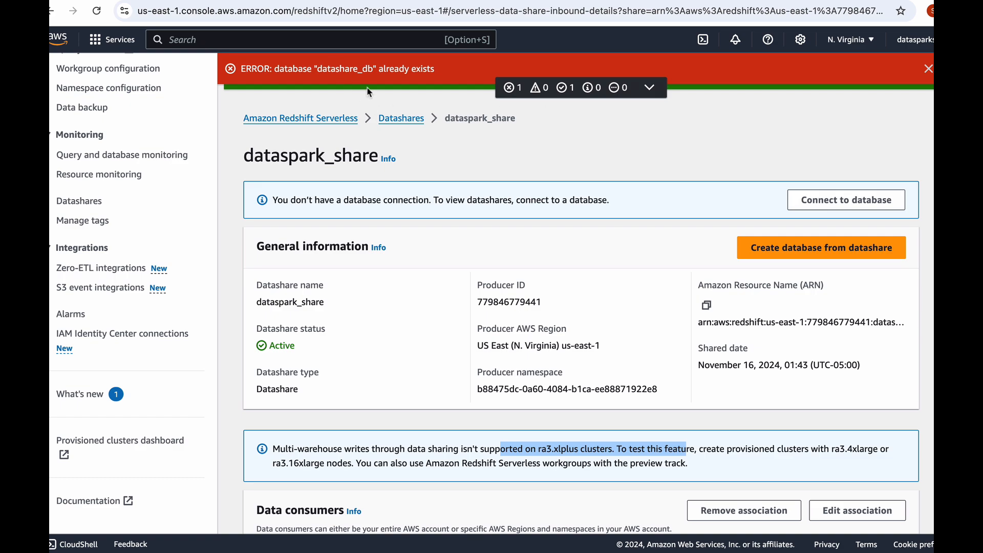
left_click(928, 70)
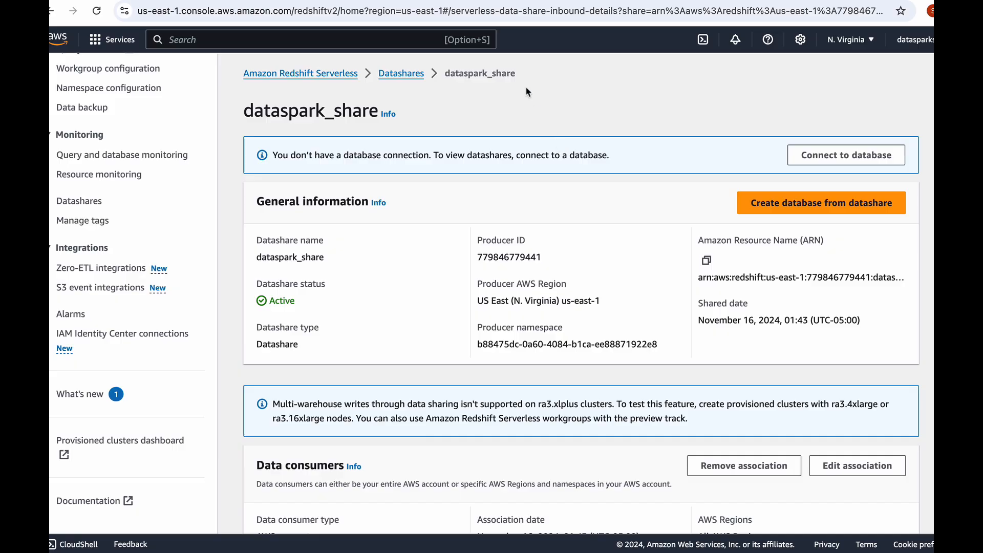
Return to the query editor and run only the "SELECT * FROM SVV_DATASHARES;" statement
key("ctrl+Tab")
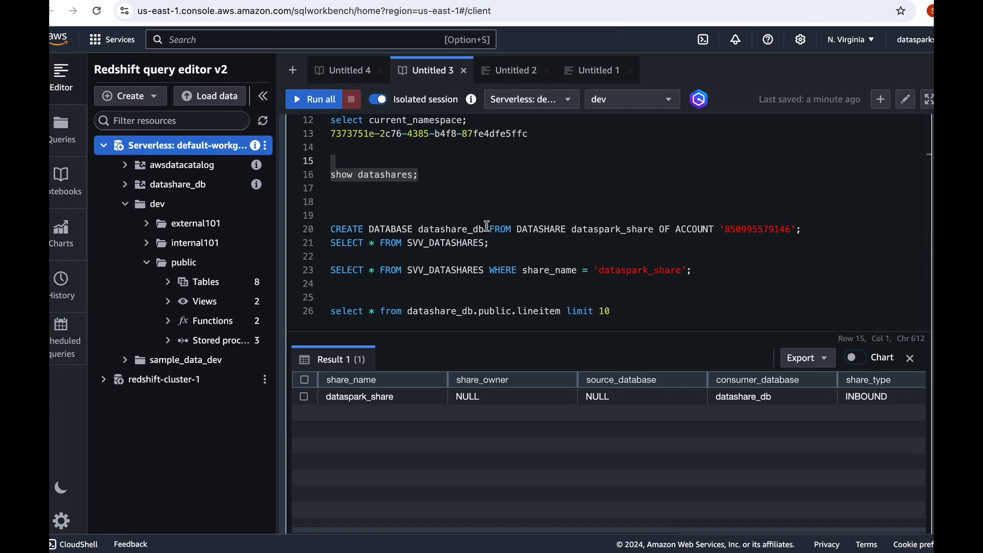
left_click_drag(509, 242, 353, 243)
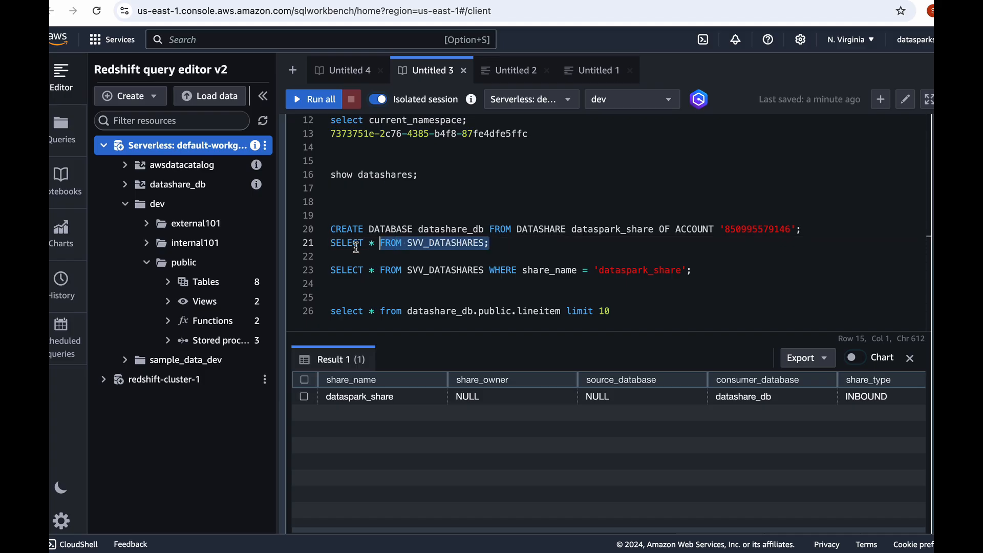
left_click(325, 243)
scroll(376, 181, "up", 4)
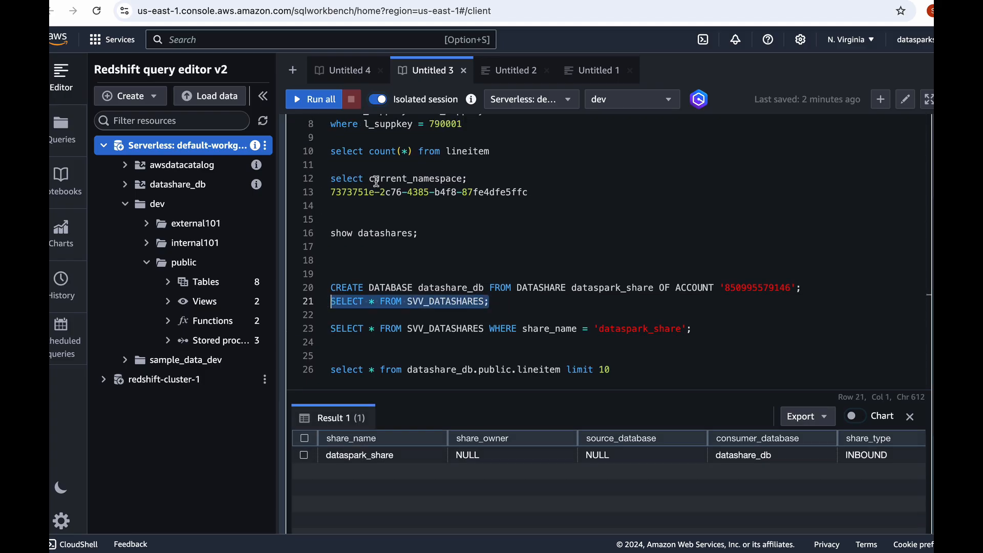
left_click(321, 146)
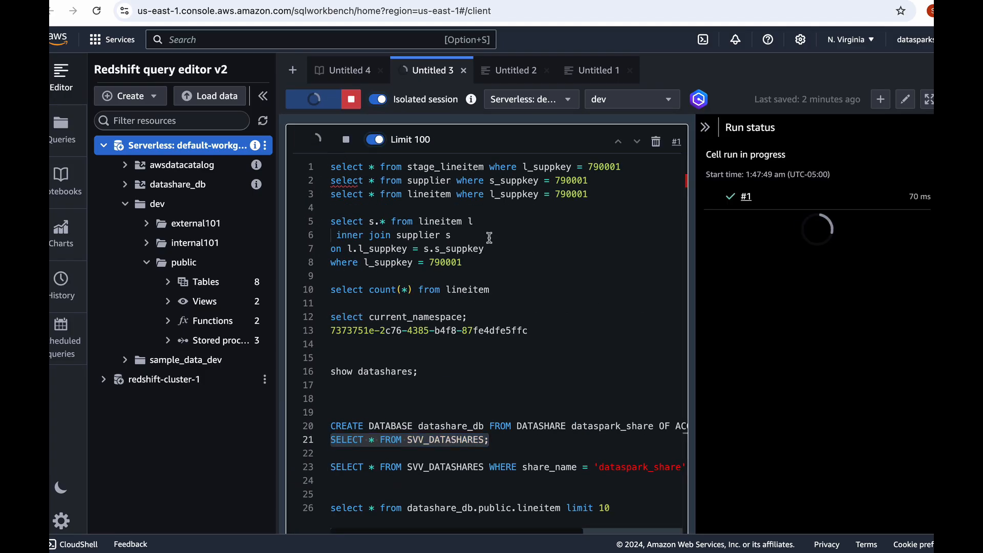
scroll(533, 314, "up", 1)
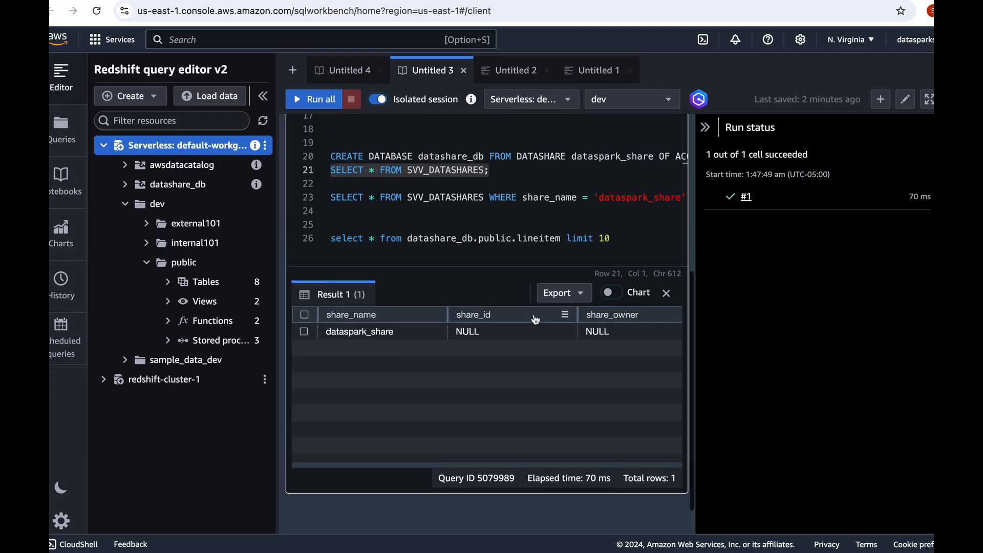
Collapse the run status details and examine all columns of the SVV_DATASHARES result, from share name to producer namespace
left_click(705, 128)
scroll(659, 325, "right", 5)
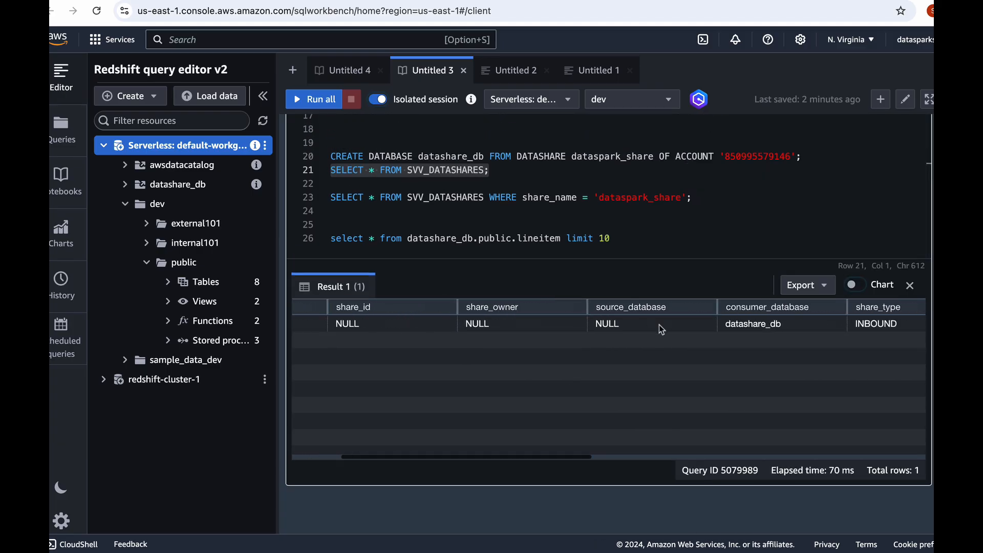
scroll(659, 325, "right", 8)
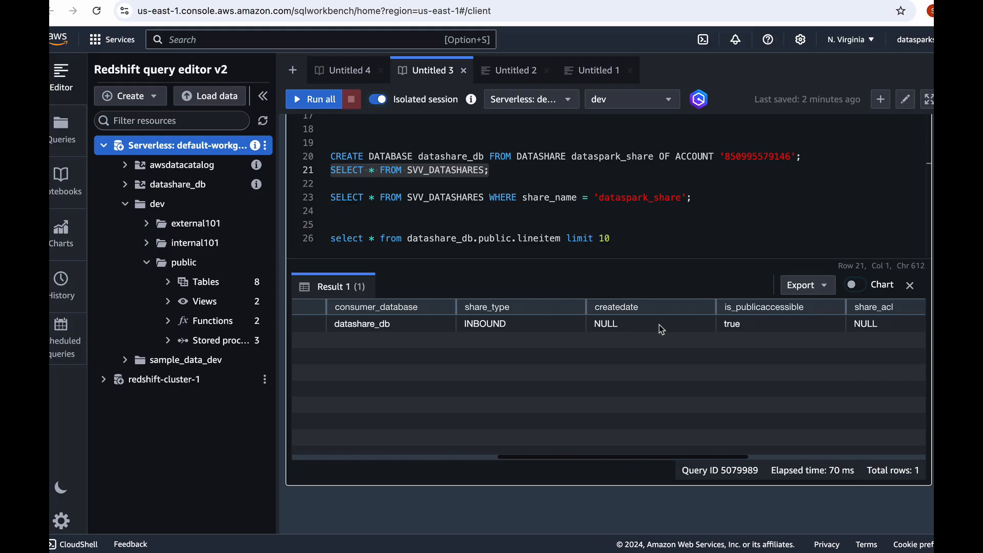
scroll(659, 325, "right", 6)
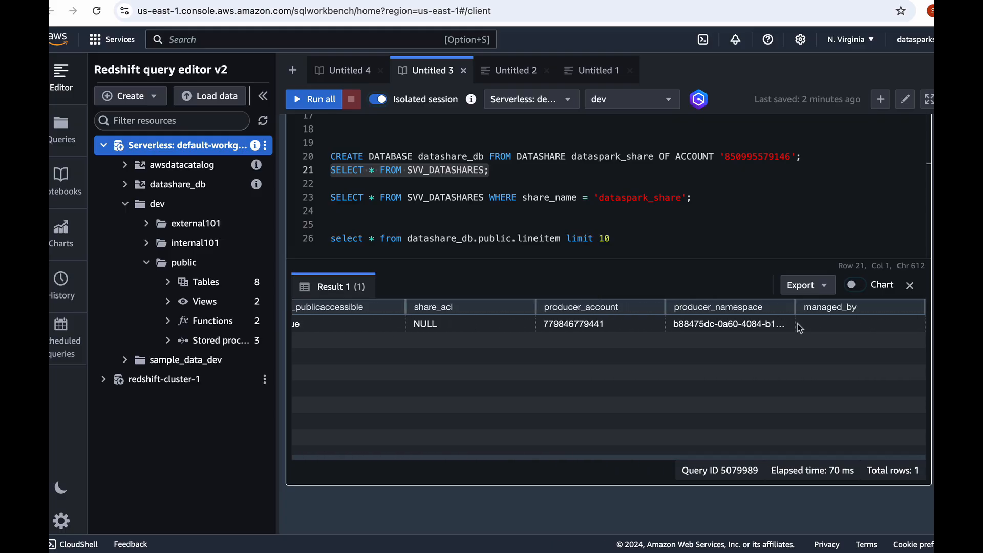
scroll(799, 328, "left", 5)
scroll(797, 323, "left", 5)
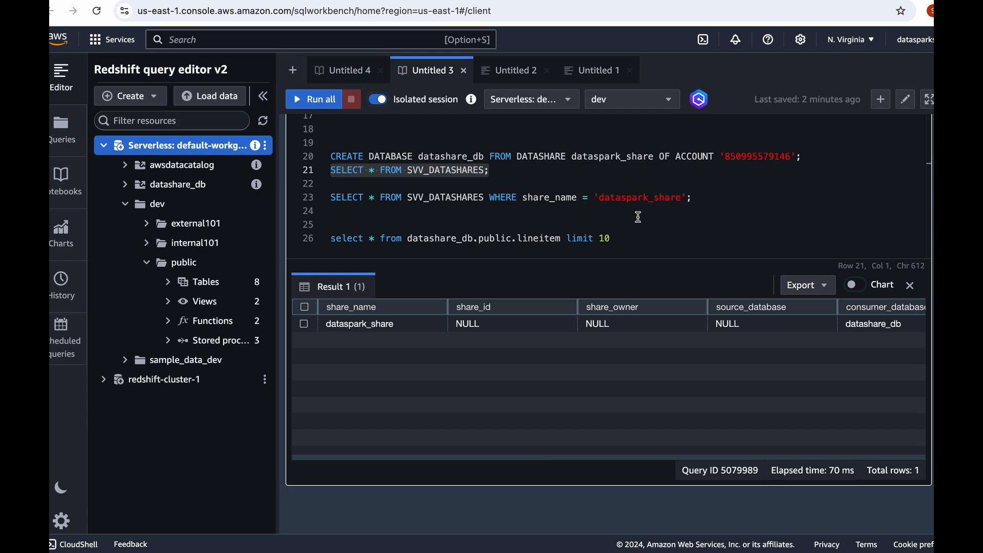
Run only the "select * from datashare_db.public.lineitem limit 10" statement and collapse the run status details
double_click(429, 238)
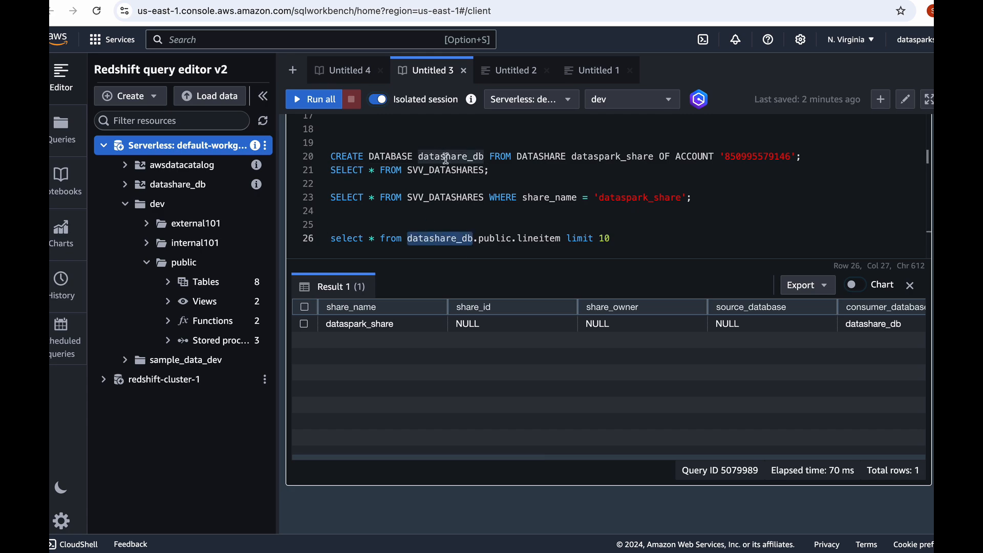
left_click(491, 239)
double_click(491, 239)
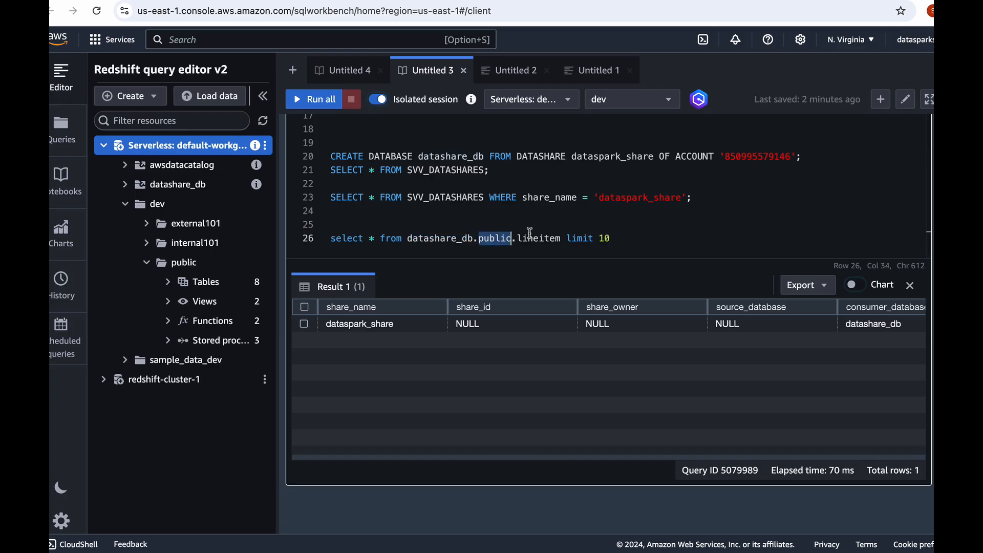
double_click(531, 236)
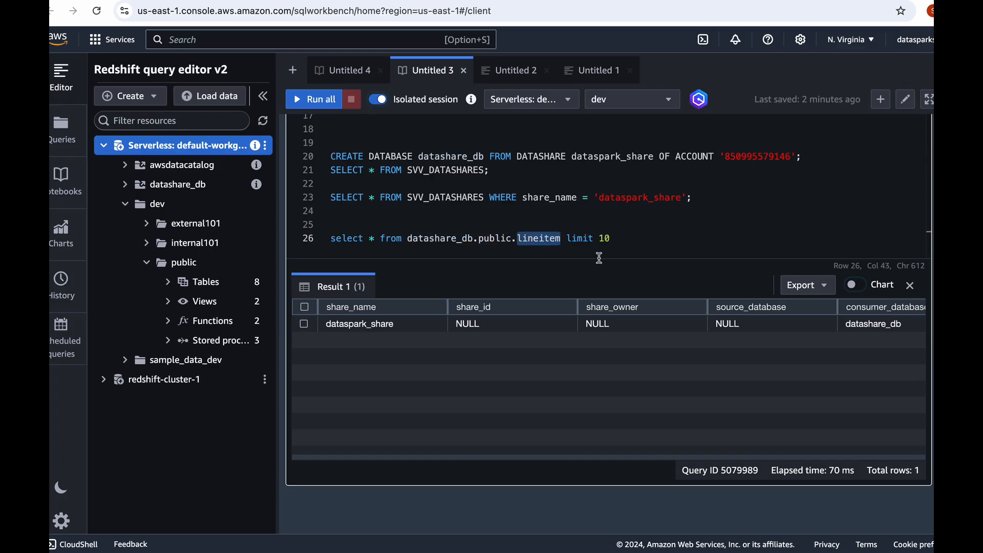
left_click_drag(610, 239, 330, 239)
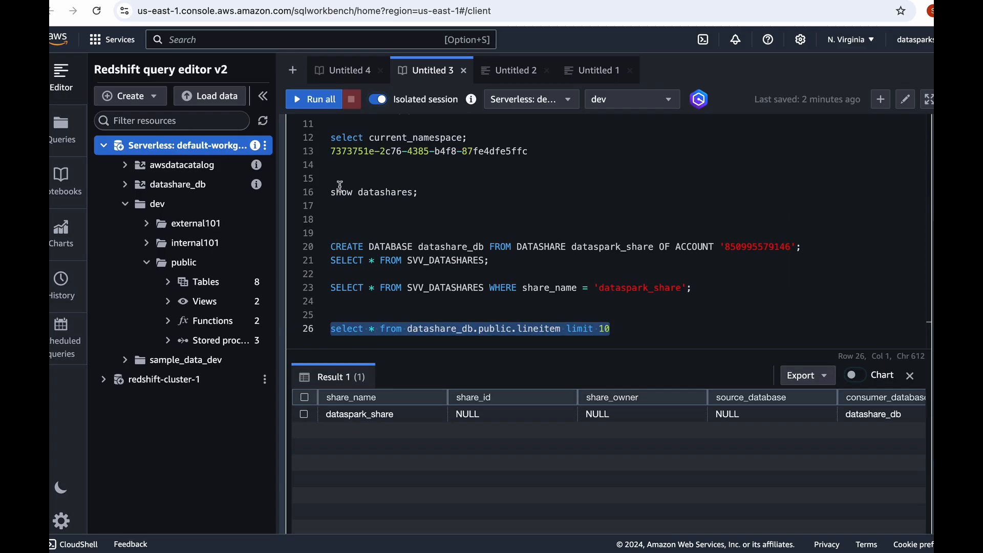
left_click(306, 139)
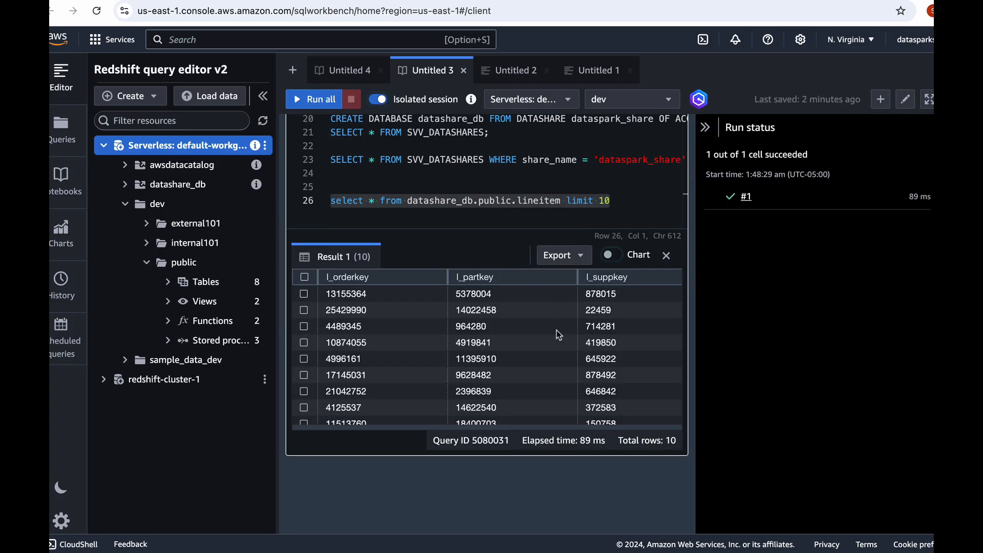
left_click(705, 128)
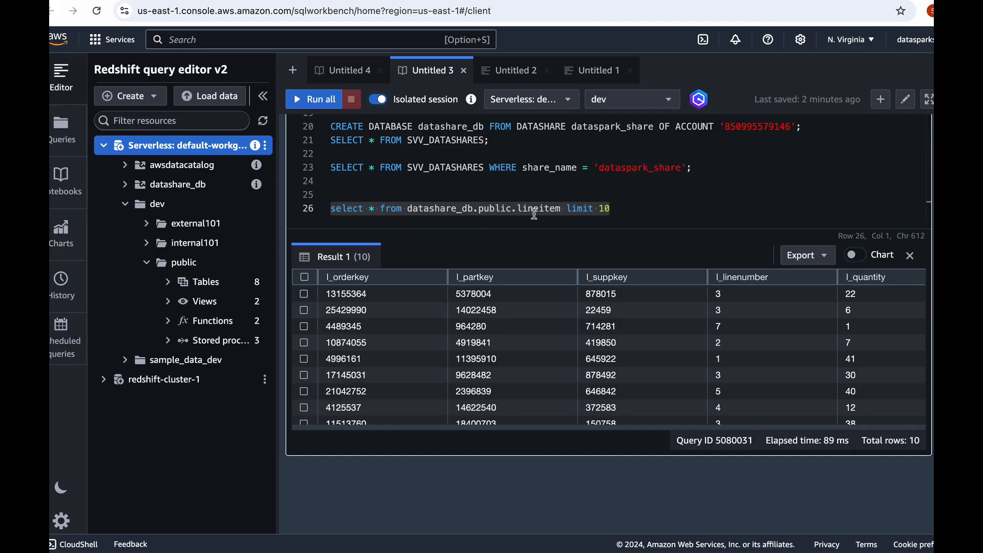
scroll(461, 207, "up", 6)
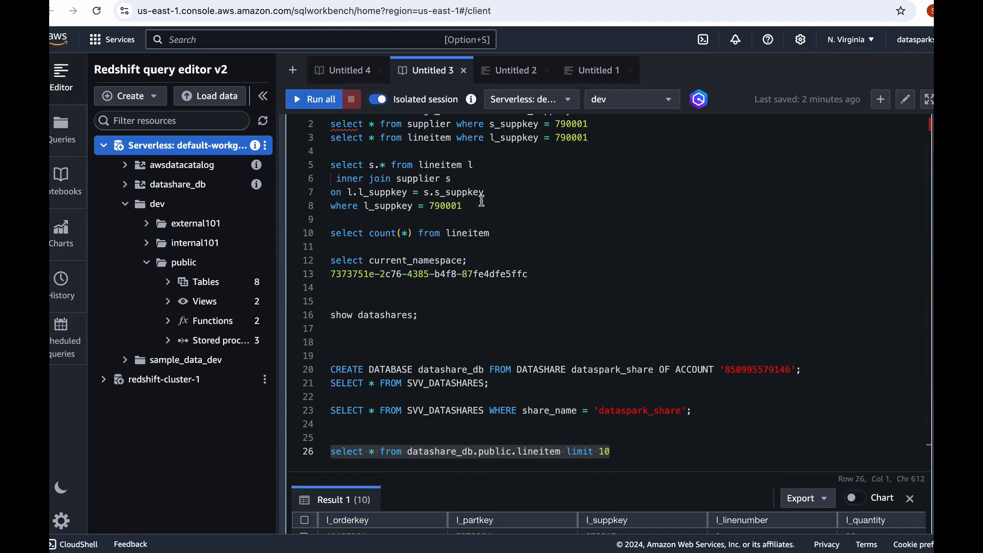